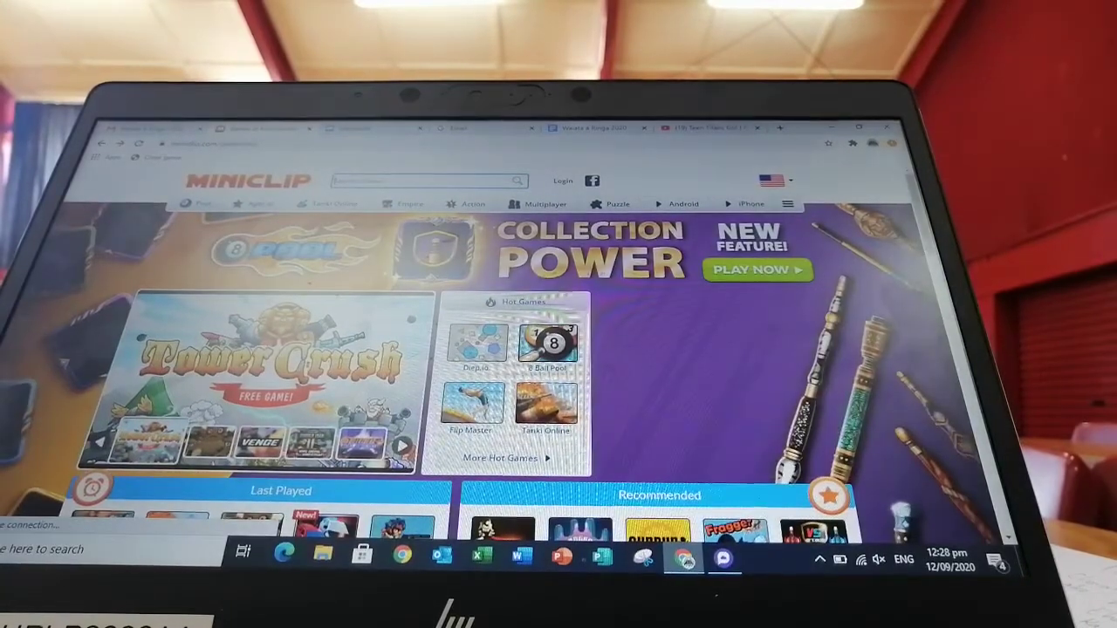
pyautogui.scroll(-3, 558, 349)
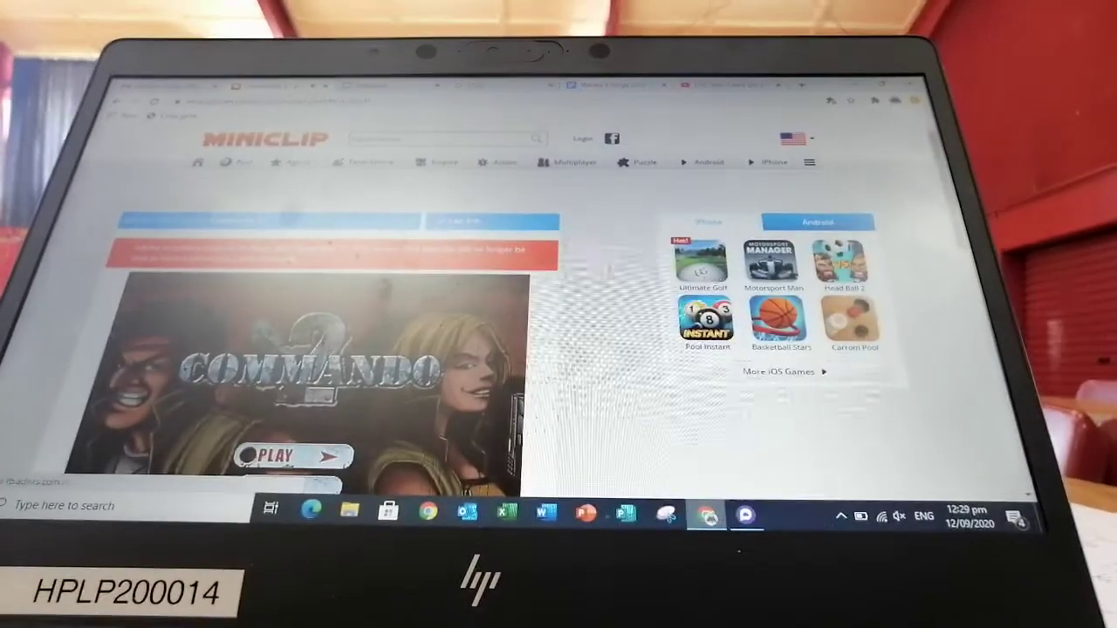
pyautogui.scroll(-2, 433, 222)
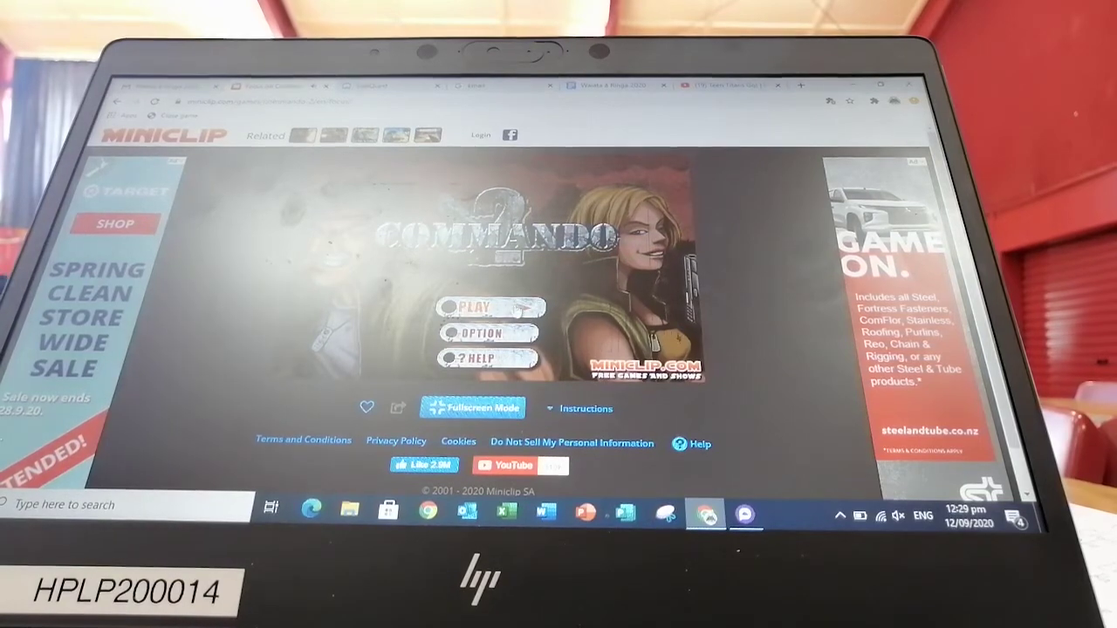
# - Start Commando 2 from its Miniclip banner to reach the hints panel
pyautogui.click(521, 308)
# - Start a new Commando 2 game, dismiss the hints panel and launch the mission
pyautogui.click(576, 276)
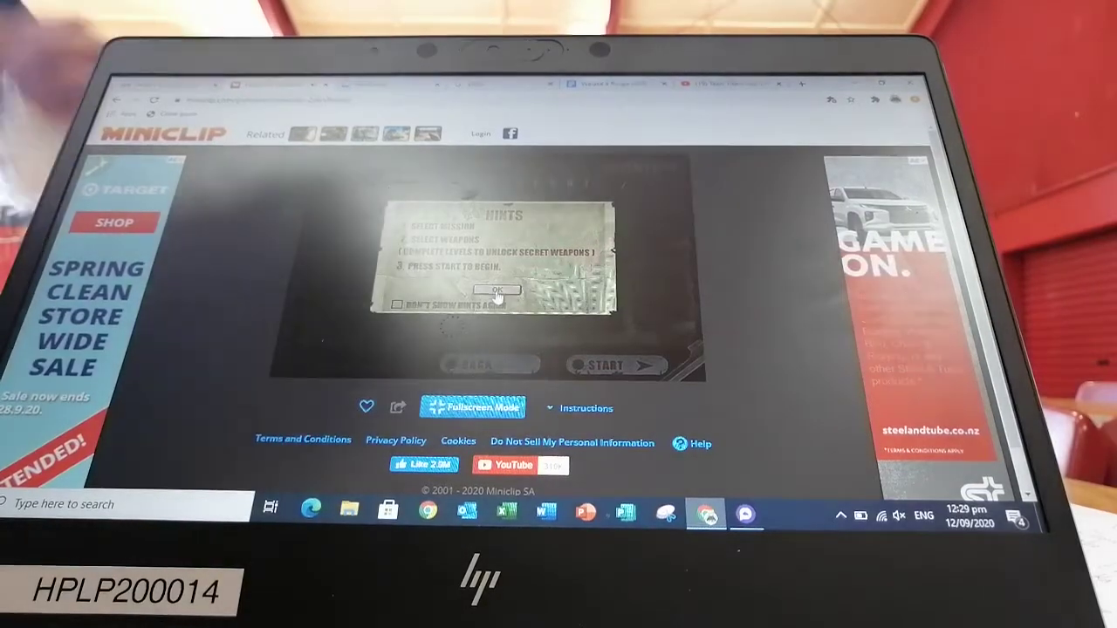
pyautogui.click(497, 294)
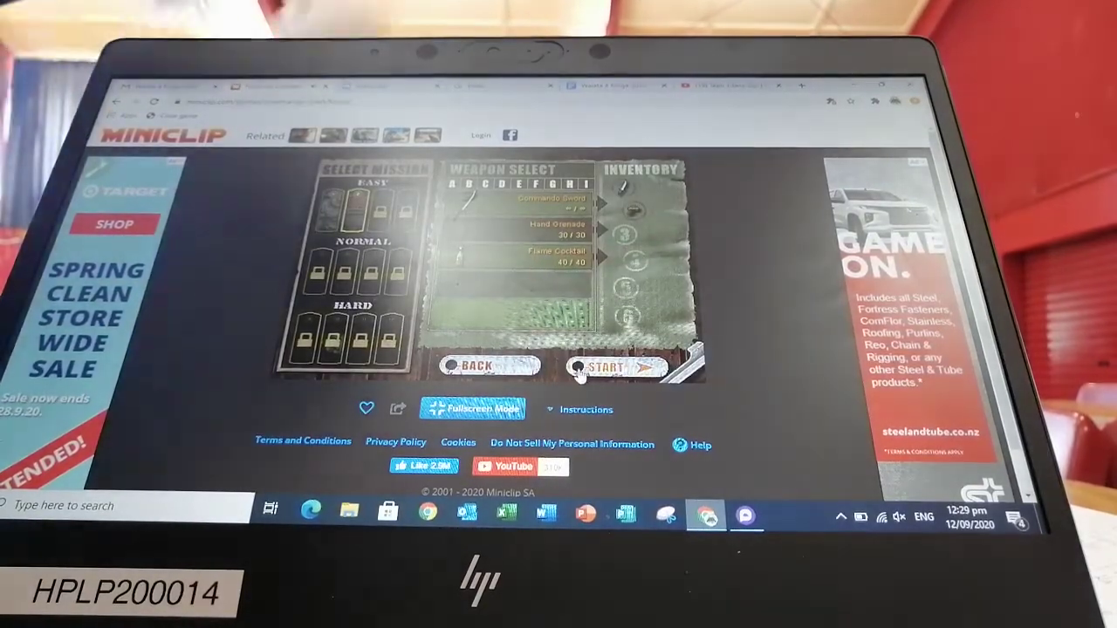
pyautogui.click(579, 370)
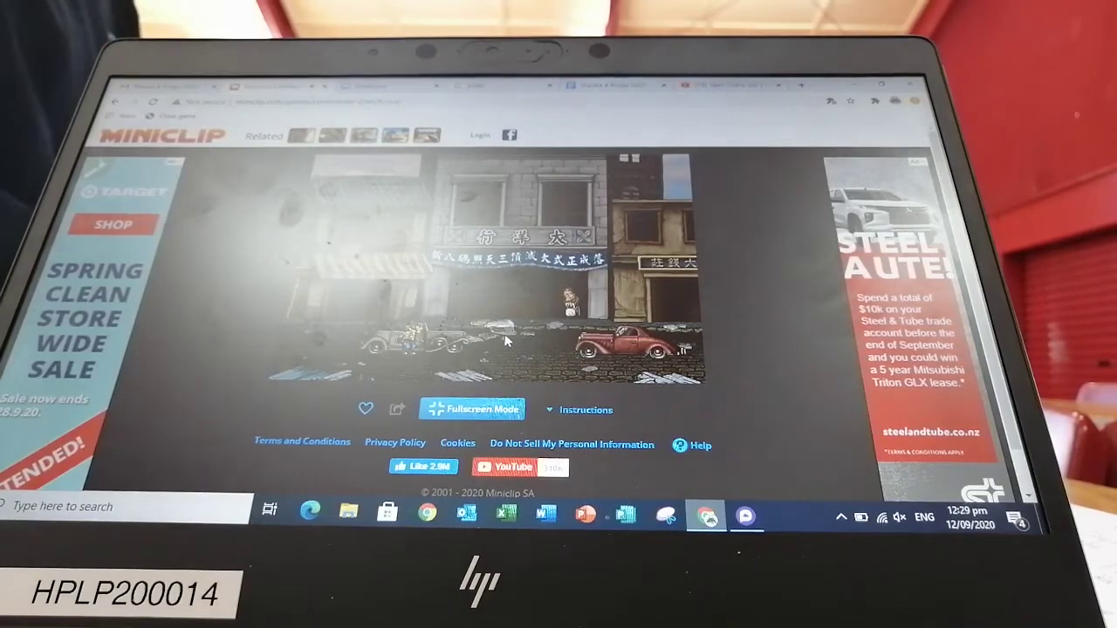
# - Advance the soldier along the street with the Right key, attacking enemies at the building
pyautogui.press('Right')
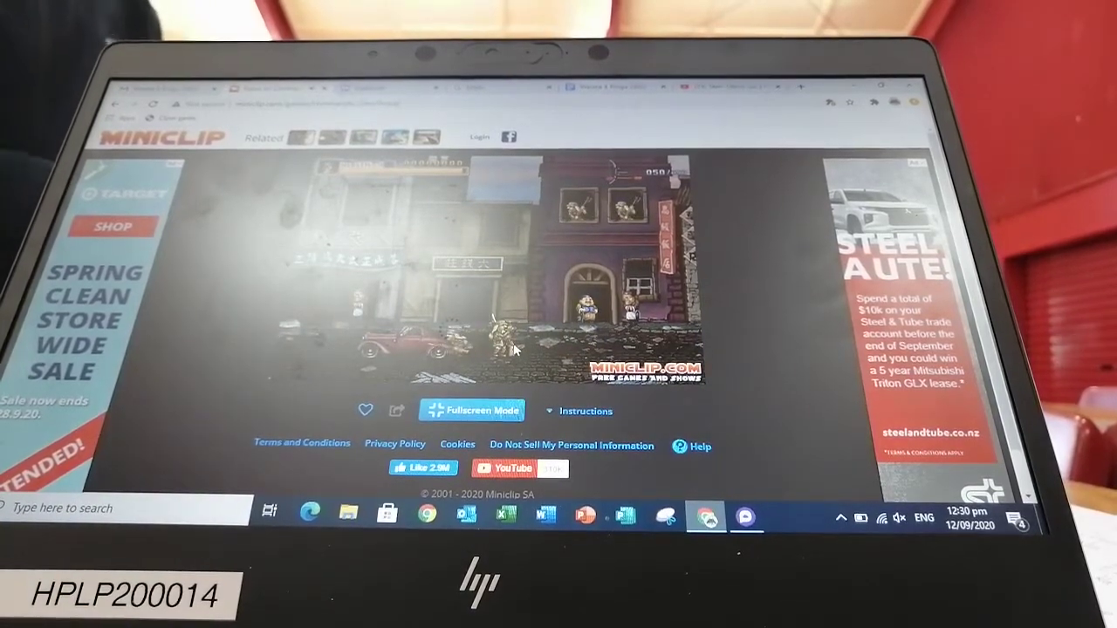
pyautogui.press('Right')
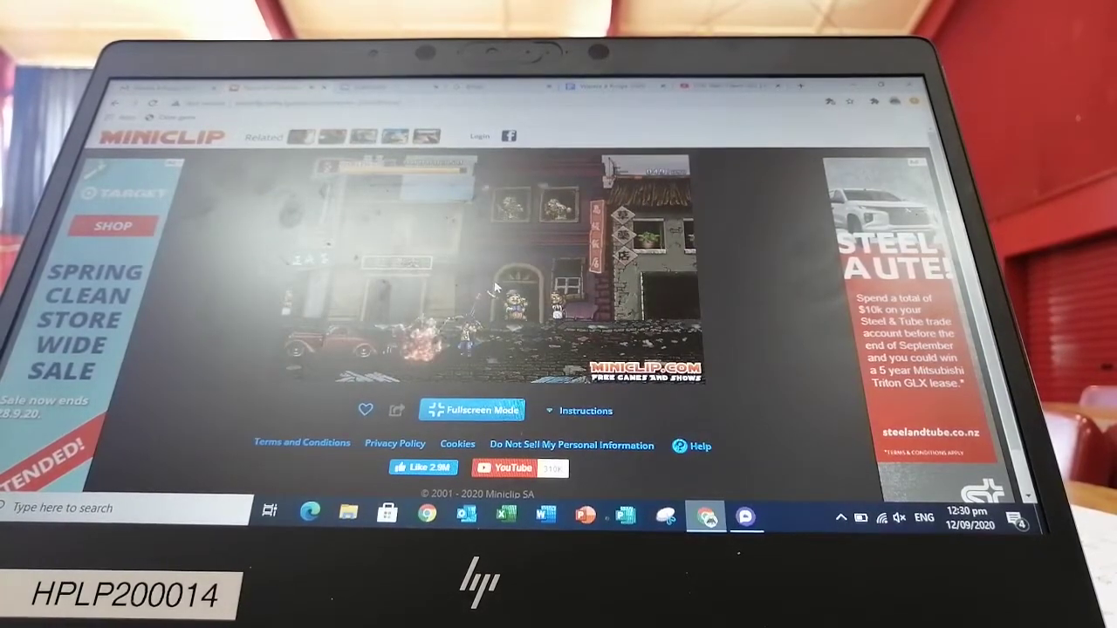
pyautogui.press('Right')
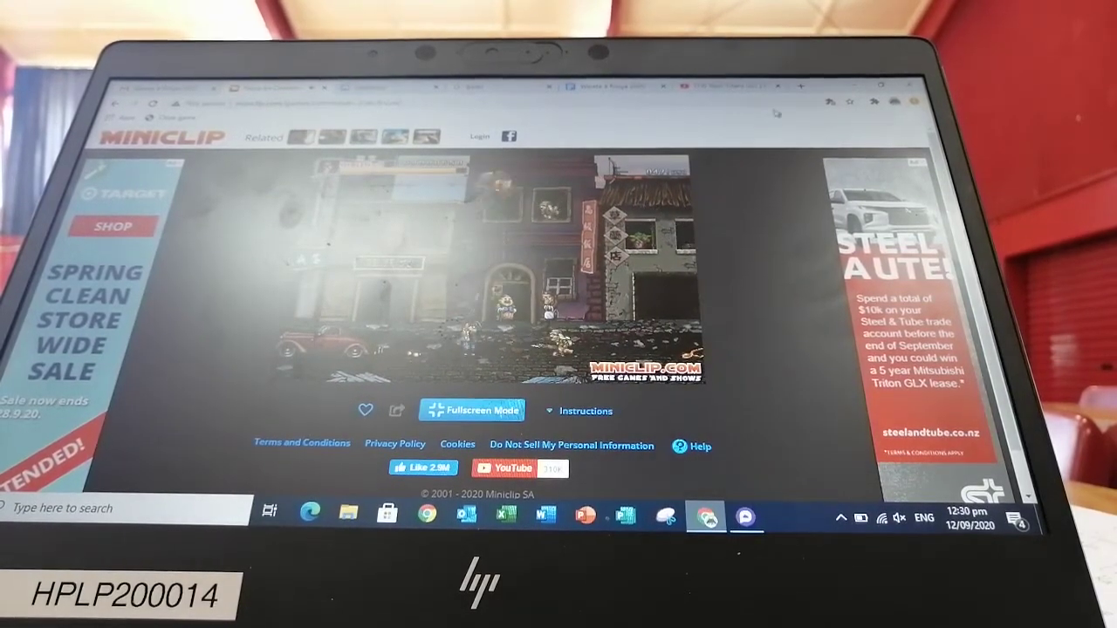
pyautogui.press('Right')
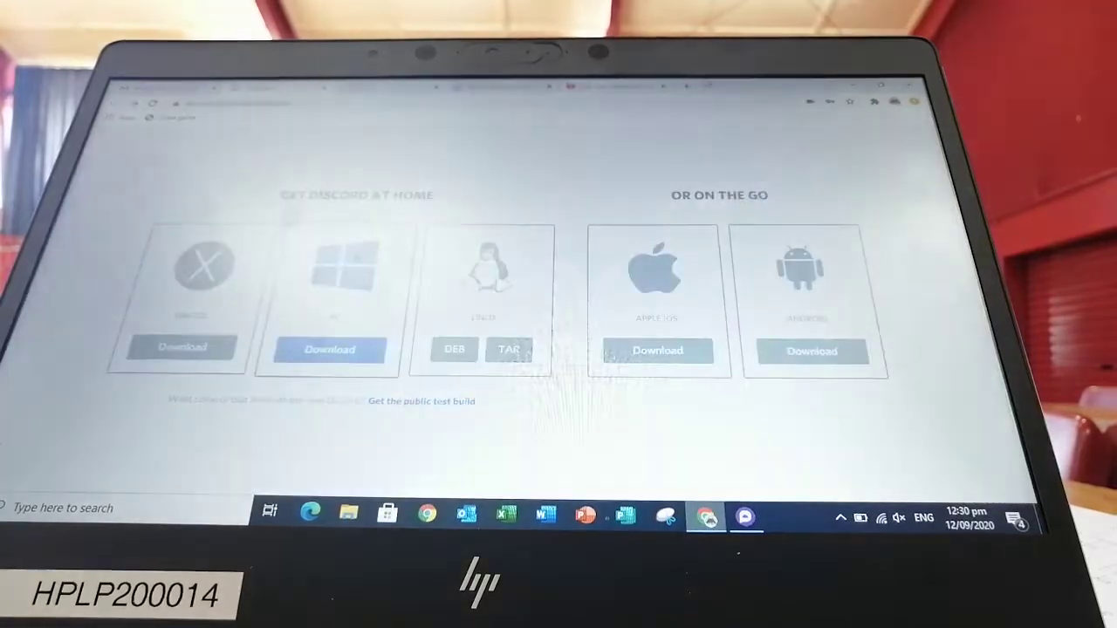
# - Close the Commando 2 tab and search for TwoPlayerGames in a new tab
pyautogui.hotkey('ctrl', 'w')
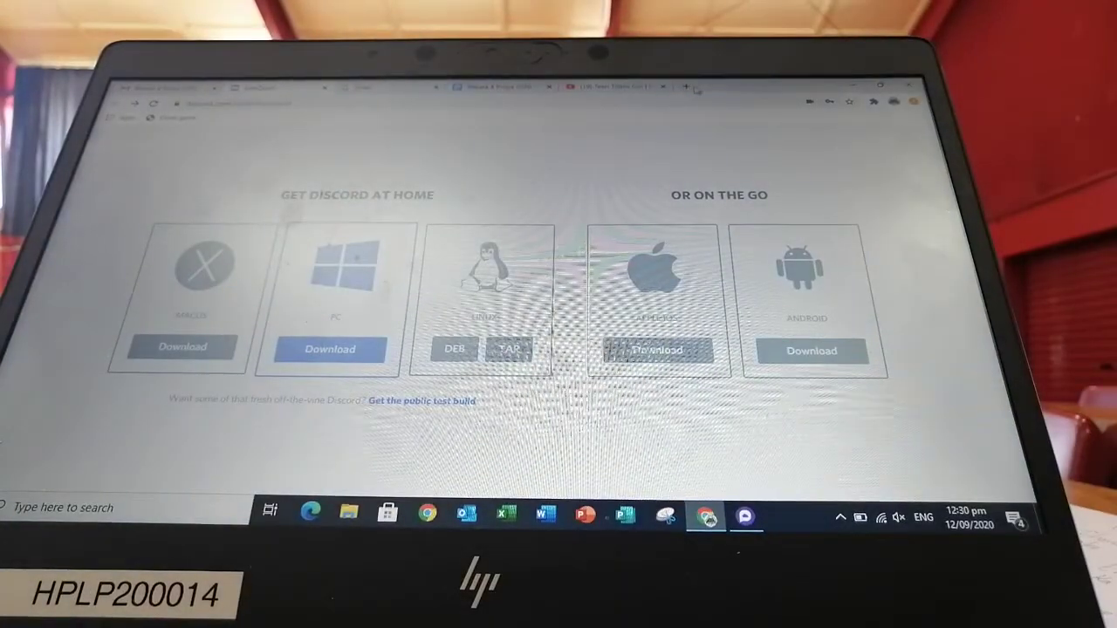
pyautogui.click(688, 87)
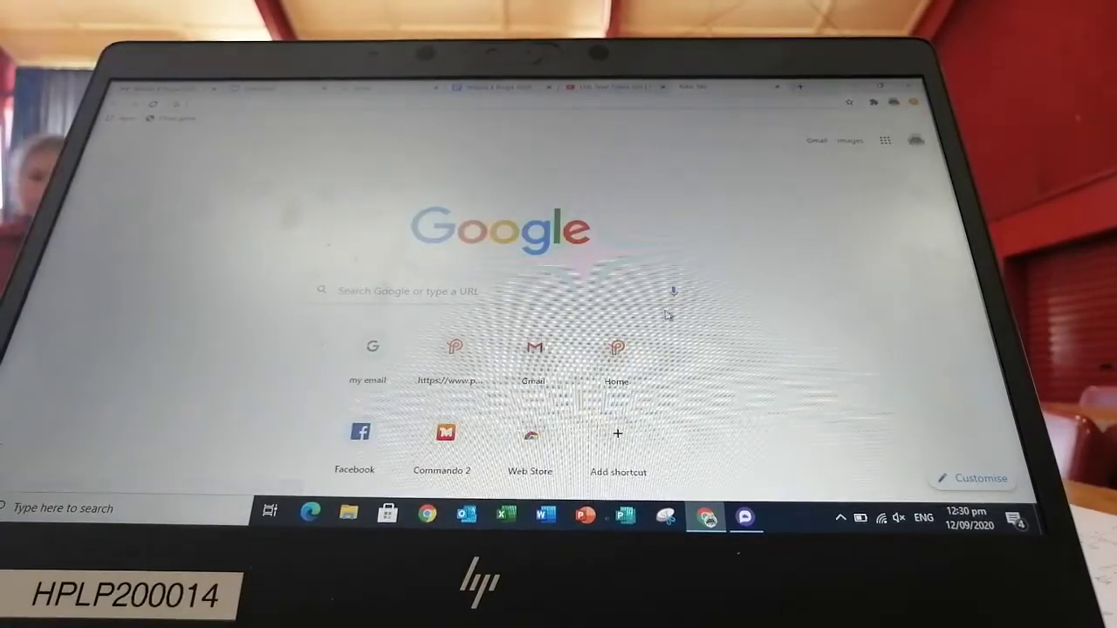
pyautogui.click(674, 291)
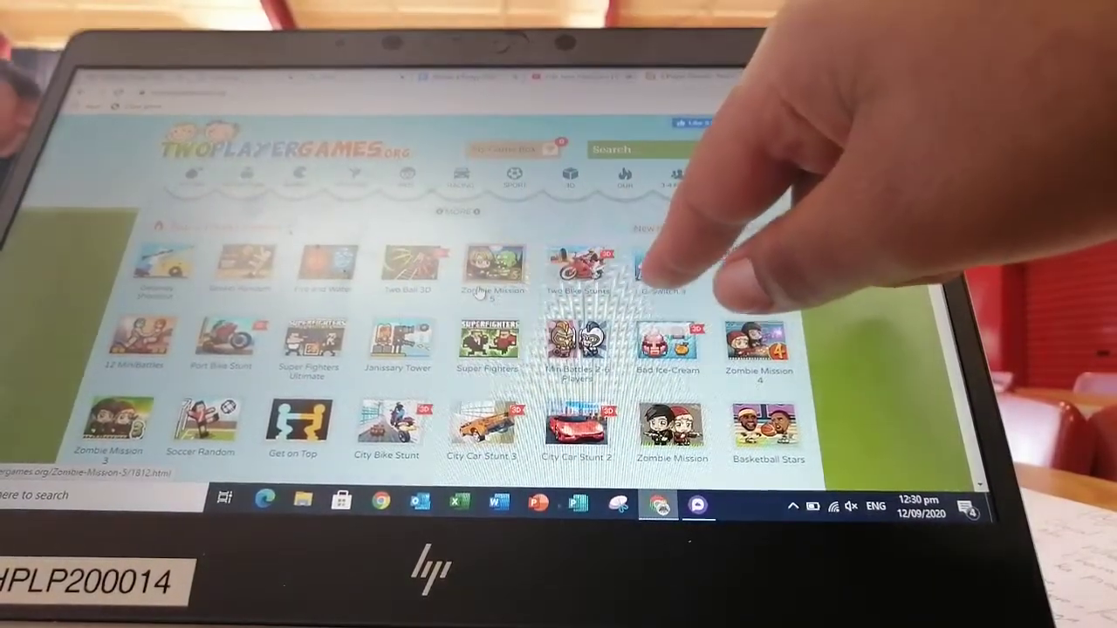
# - Open the G-Switch 3 game page and load the game
pyautogui.click(666, 266)
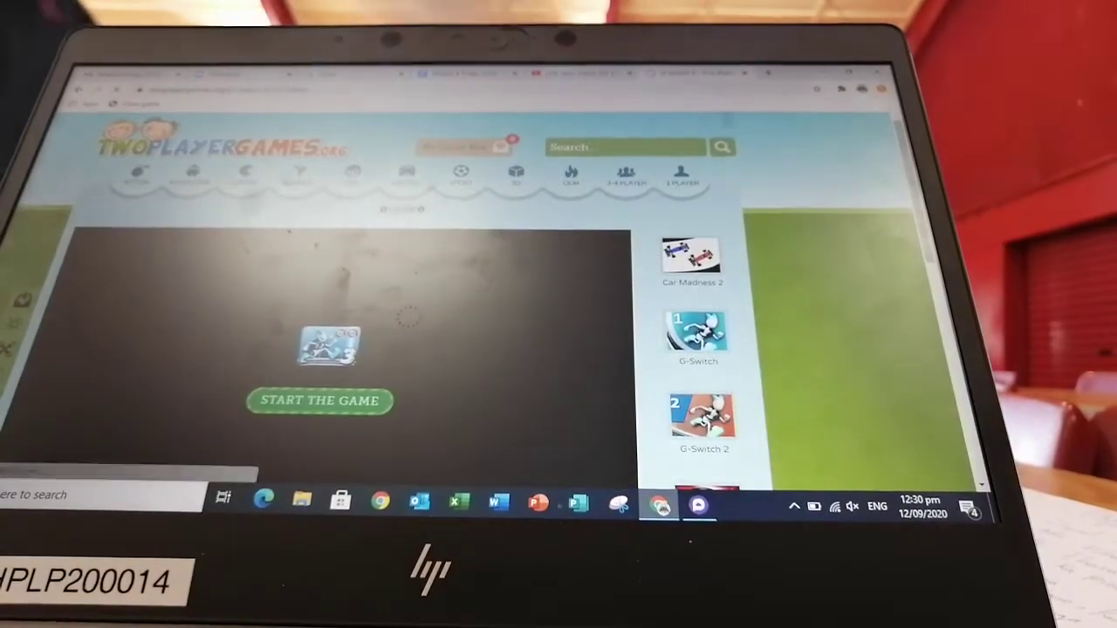
pyautogui.scroll(-2, 406, 315)
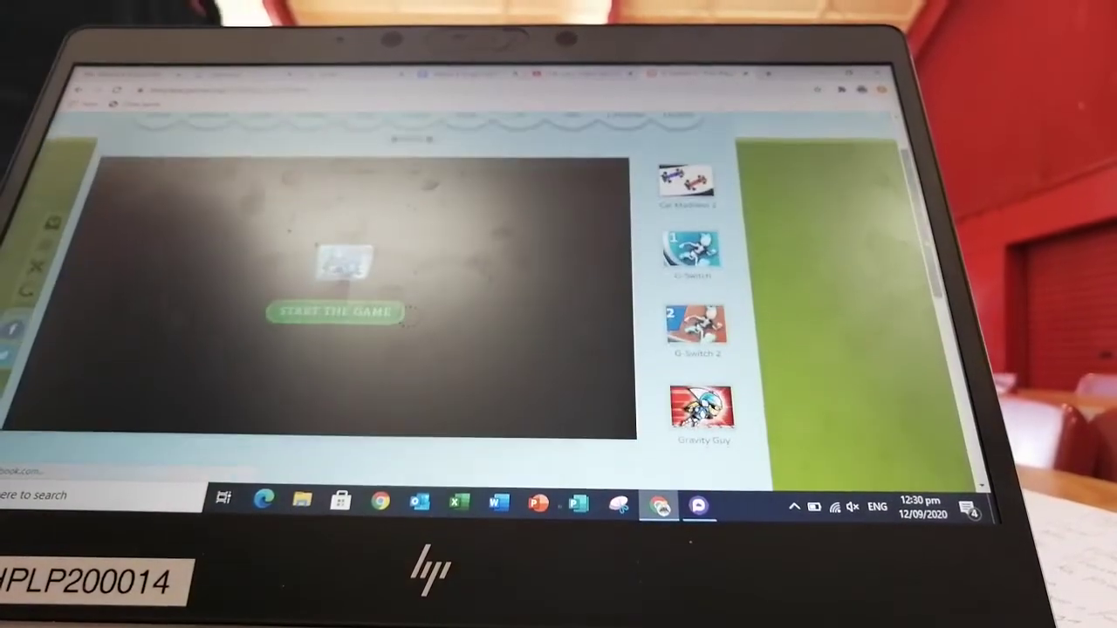
pyautogui.click(358, 319)
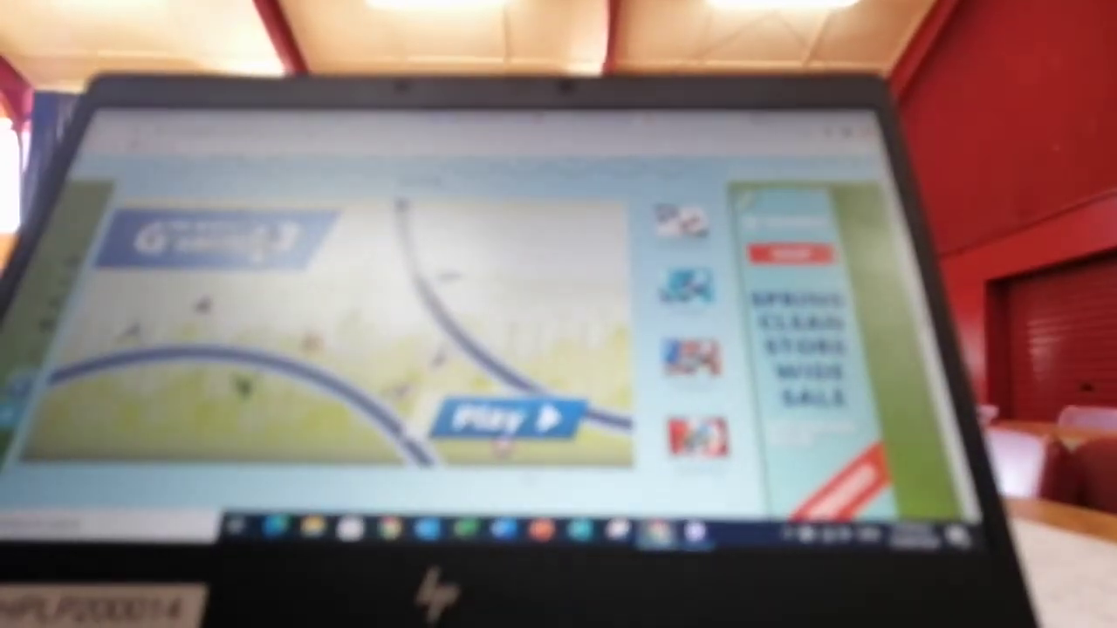
# - Play a G-Switch 3 round, steering the runner with the Right key
pyautogui.click(502, 419)
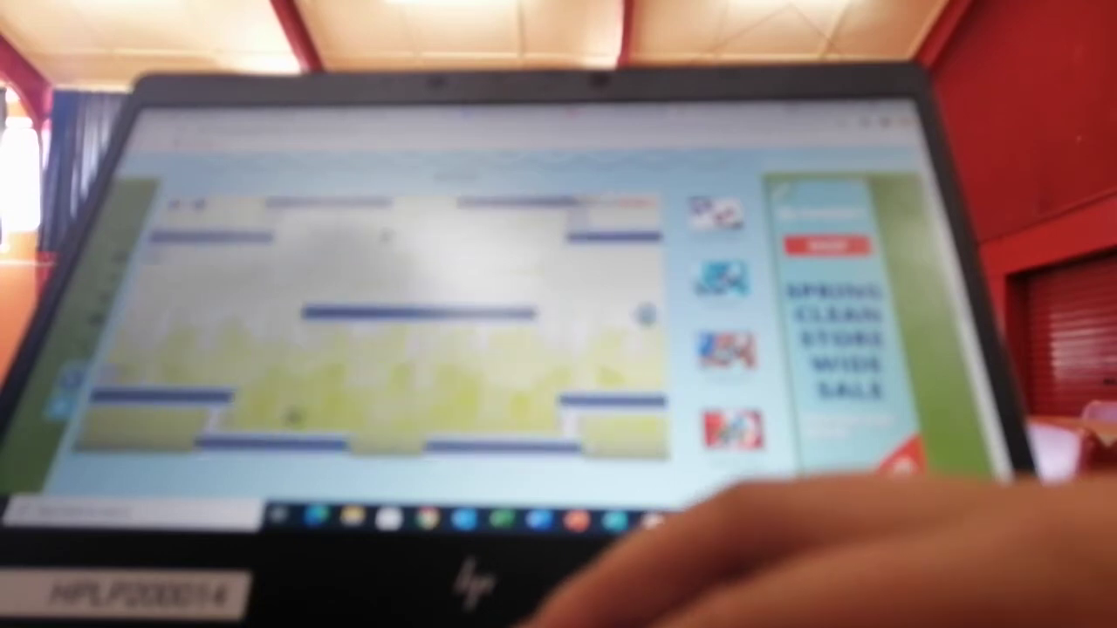
pyautogui.press('Right')
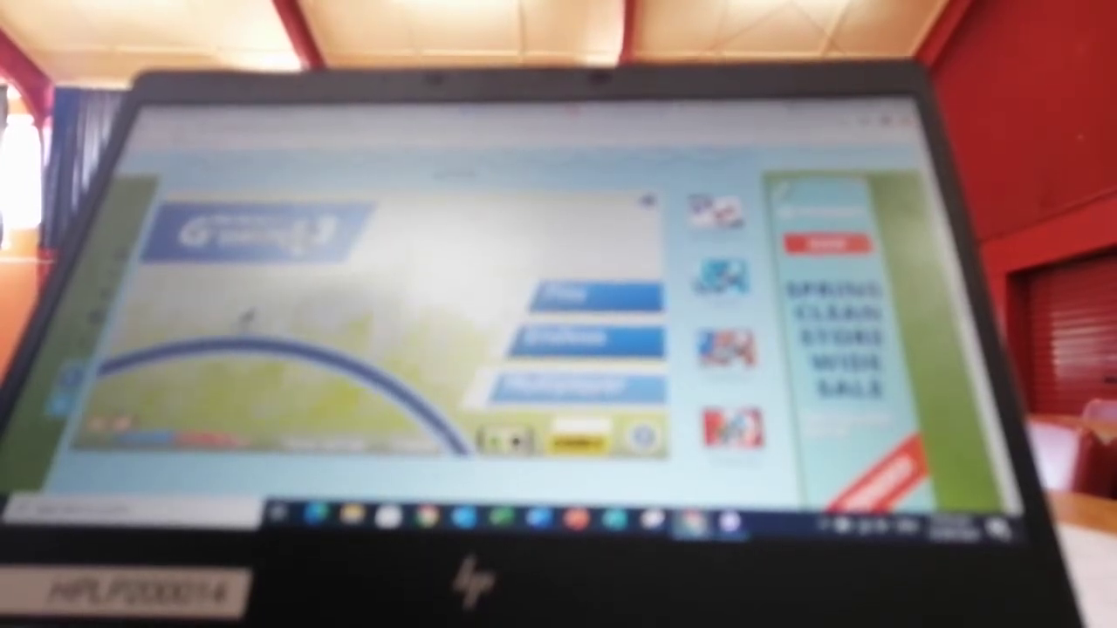
# - Open G-Switch 3 multiplayer setup and add a second player
pyautogui.press('Return')
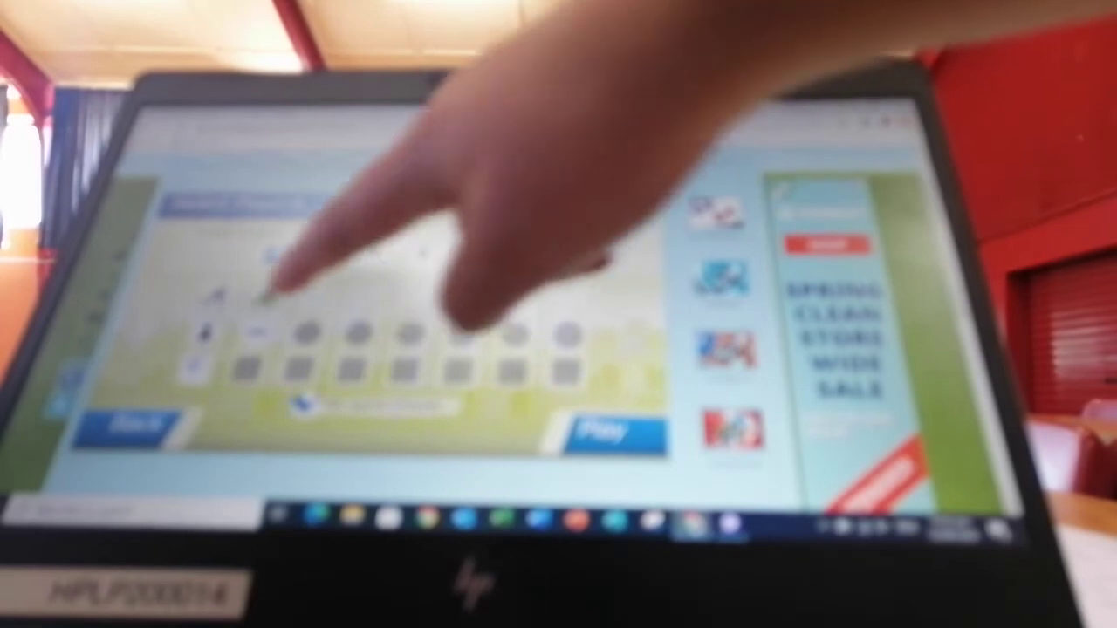
pyautogui.click(308, 332)
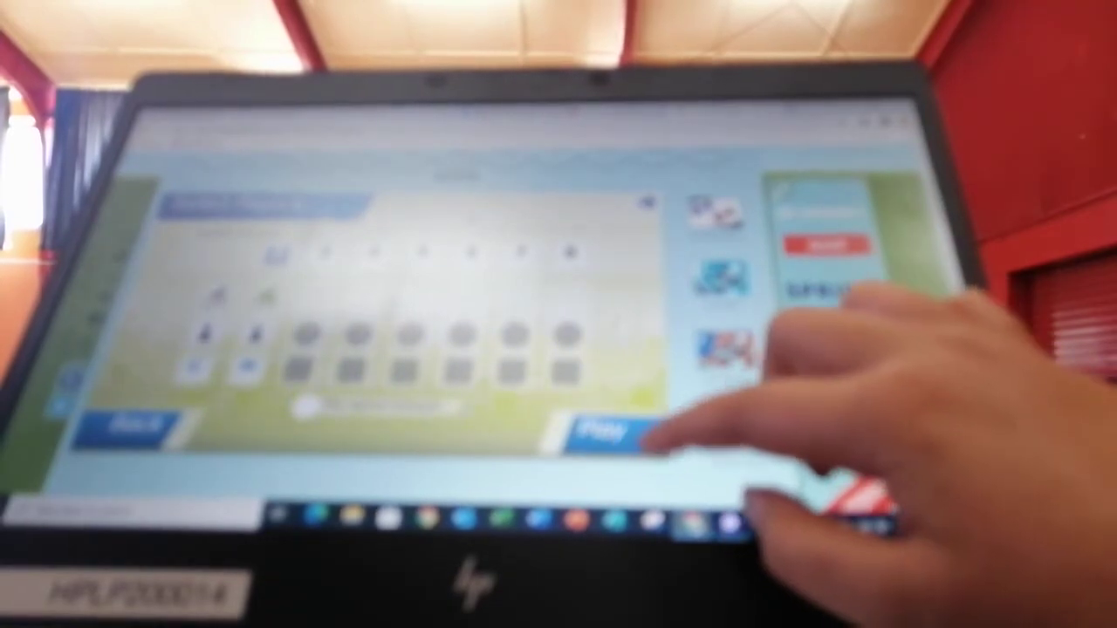
# - Start the G-Switch 3 multiplayer match from the player-setup screen
pyautogui.click(602, 430)
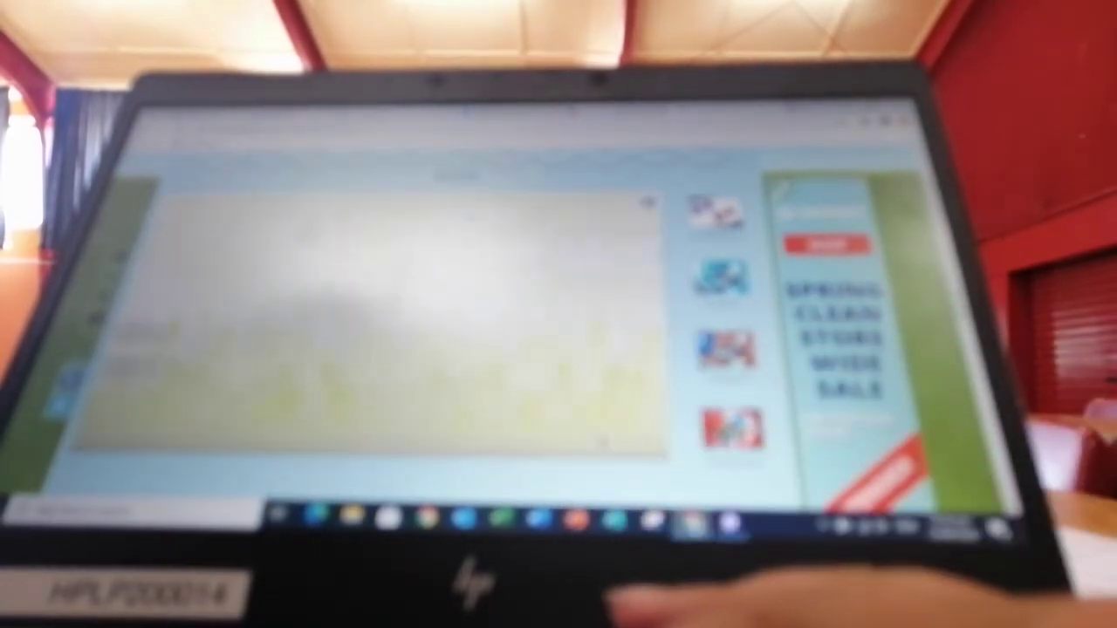